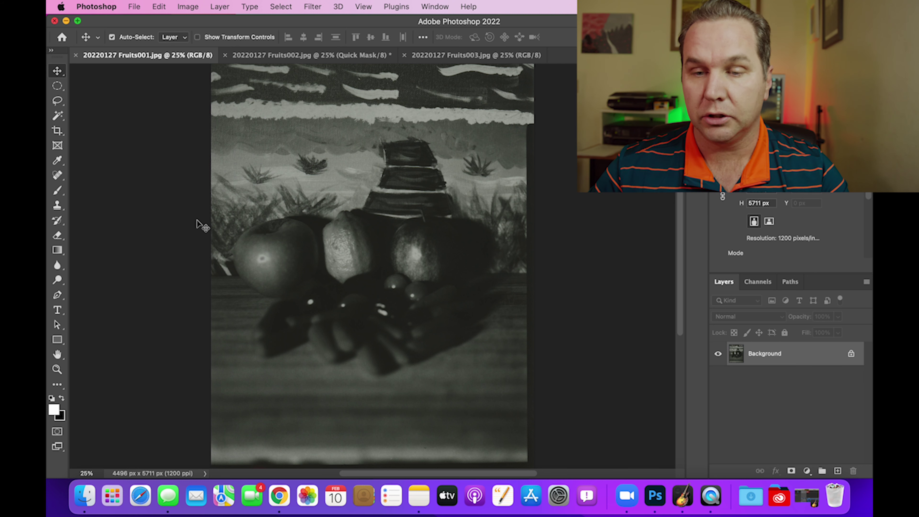
Switch to the darker 20220127 Fruits002.jpg scan
click(269, 57)
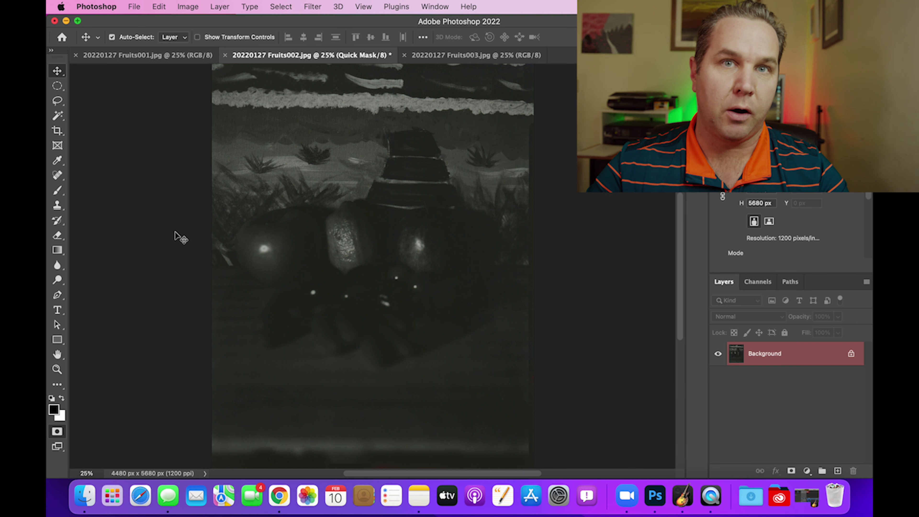
Open the darkest scan, Fruits003, in the Camera Raw Filter
click(456, 58)
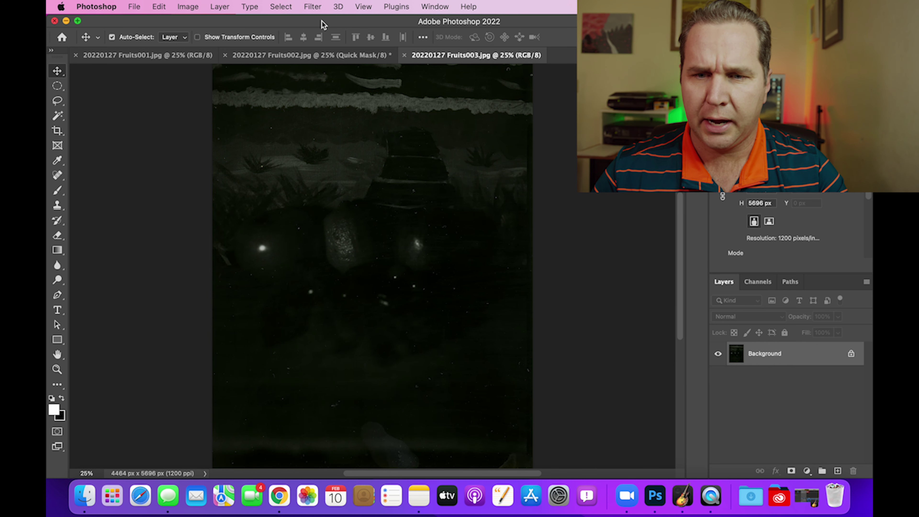
click(313, 7)
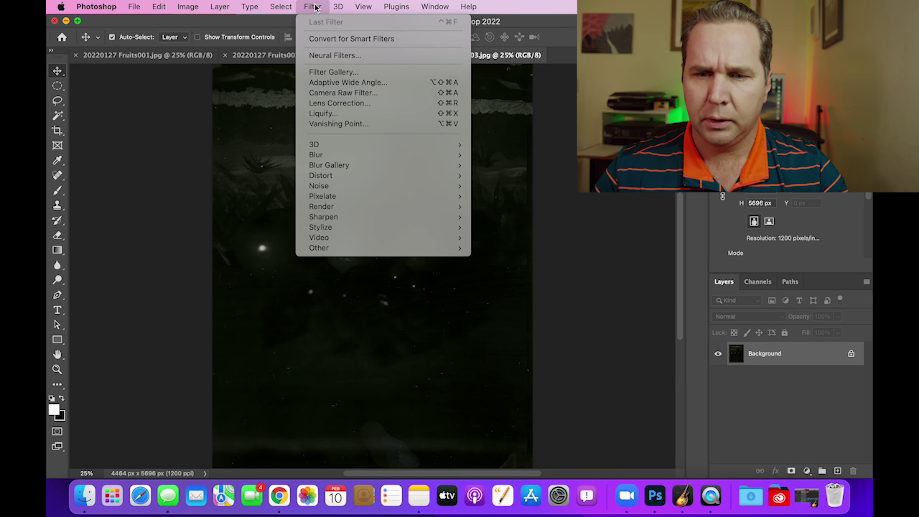
click(337, 93)
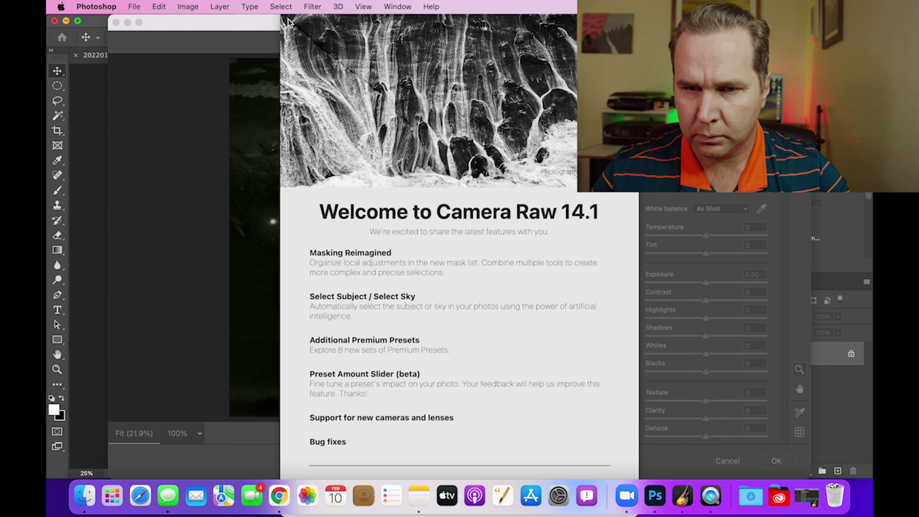
Dismiss the welcome notice, zoom the Fruits003 preview to full size, then fit it
click(117, 22)
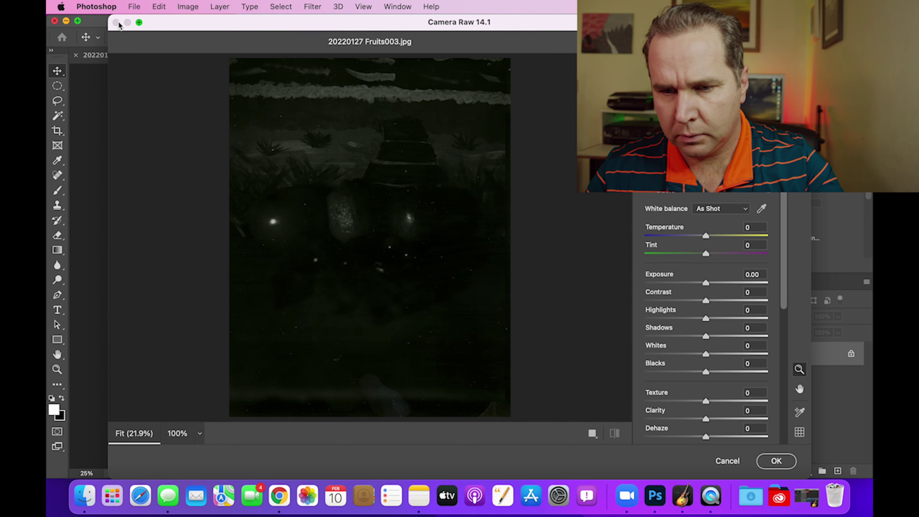
click(381, 160)
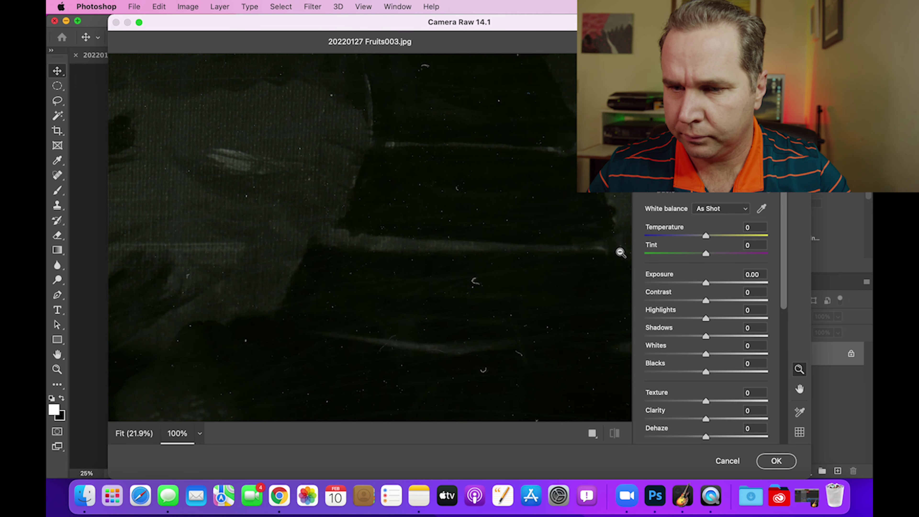
click(494, 273)
alt+click(494, 274)
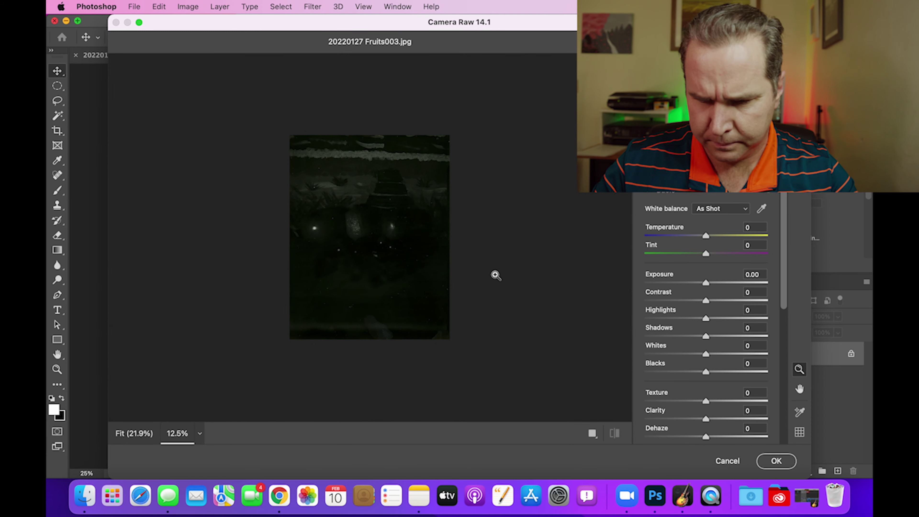
alt+click(495, 274)
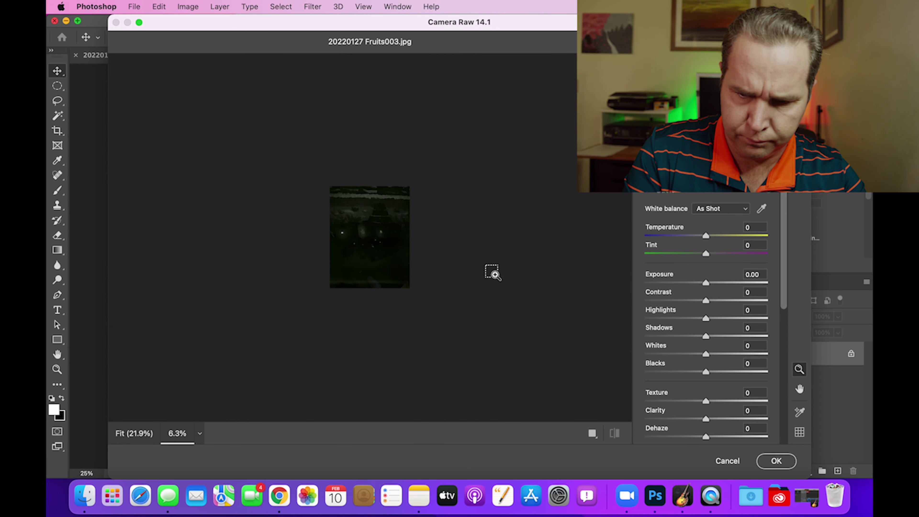
click(494, 274)
alt+click(495, 275)
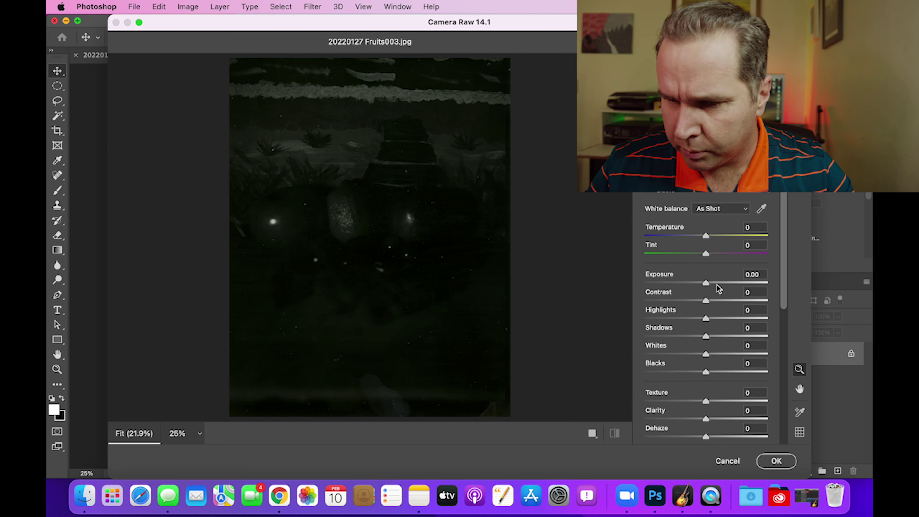
Set Exposure to about +2.50 and Tint to +58, then cancel the adjustments
click(709, 284)
drag(709, 284, 744, 289)
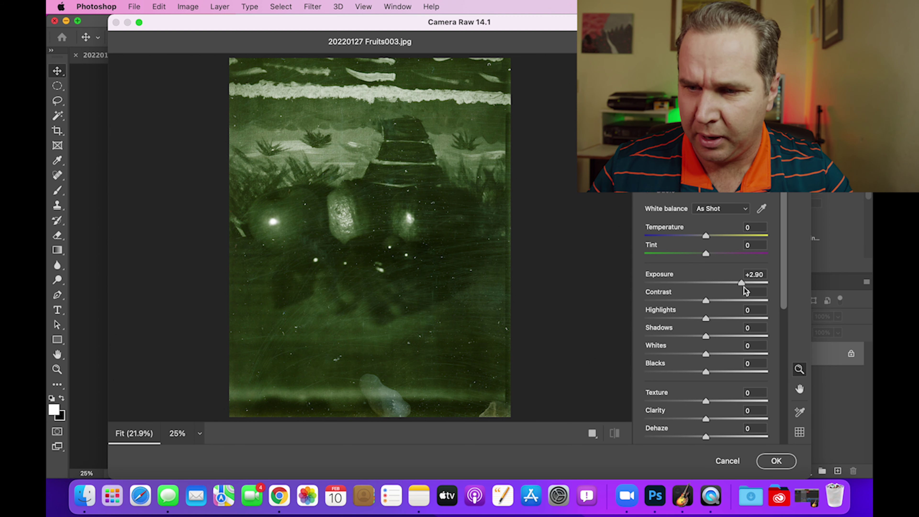
drag(743, 287, 739, 289)
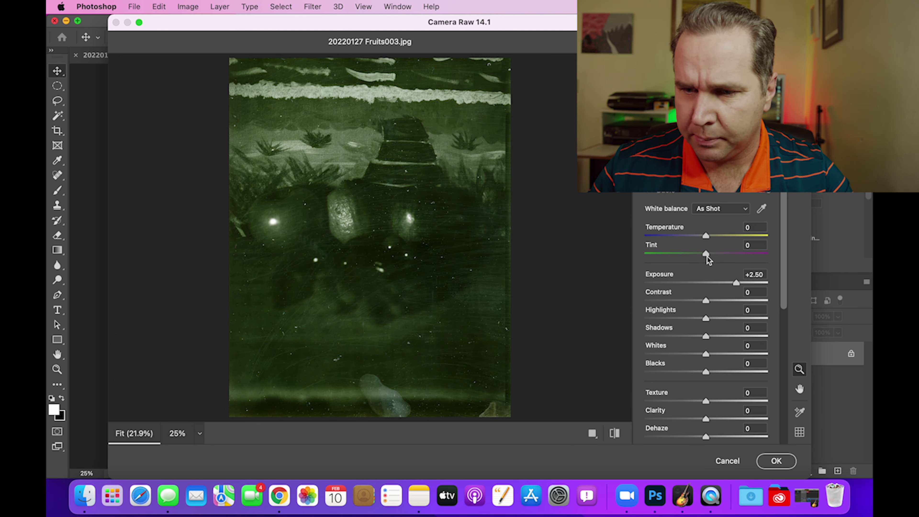
drag(706, 254, 742, 256)
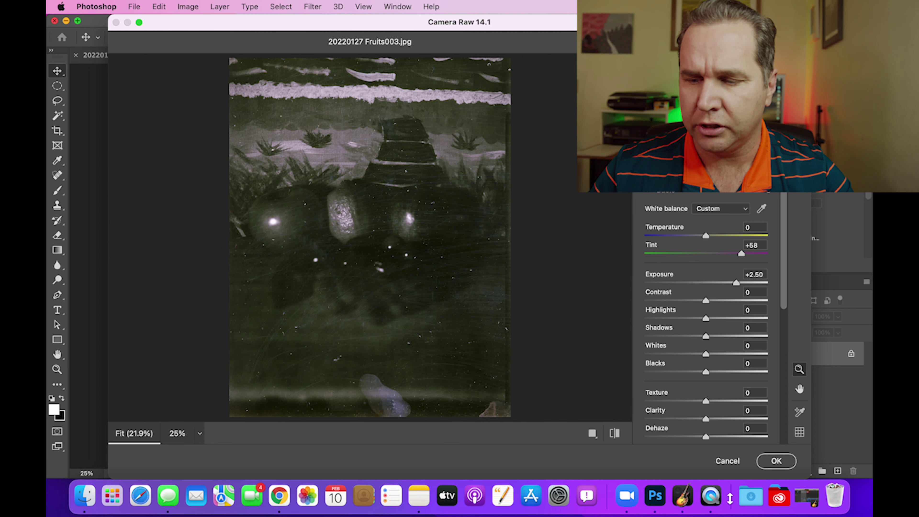
click(730, 464)
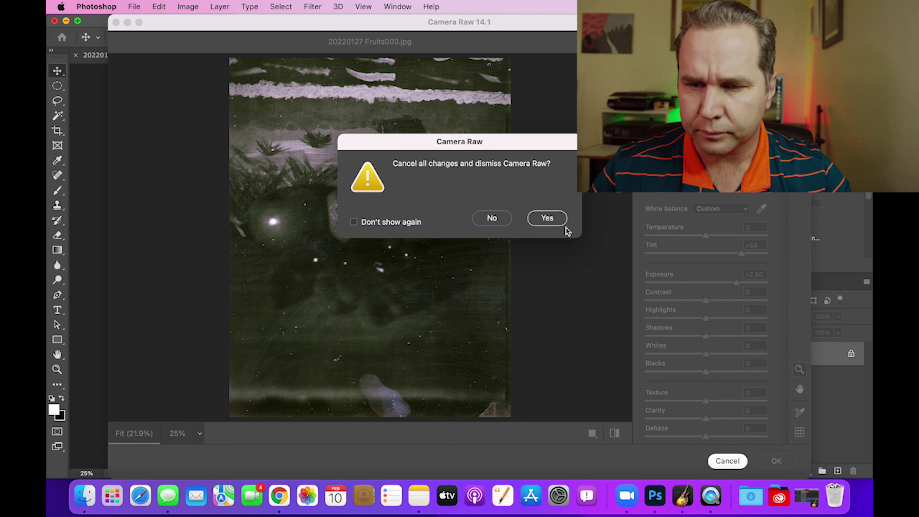
Discard the Camera Raw changes and flip from Fruits001 back to the Fruits002 scan
click(546, 219)
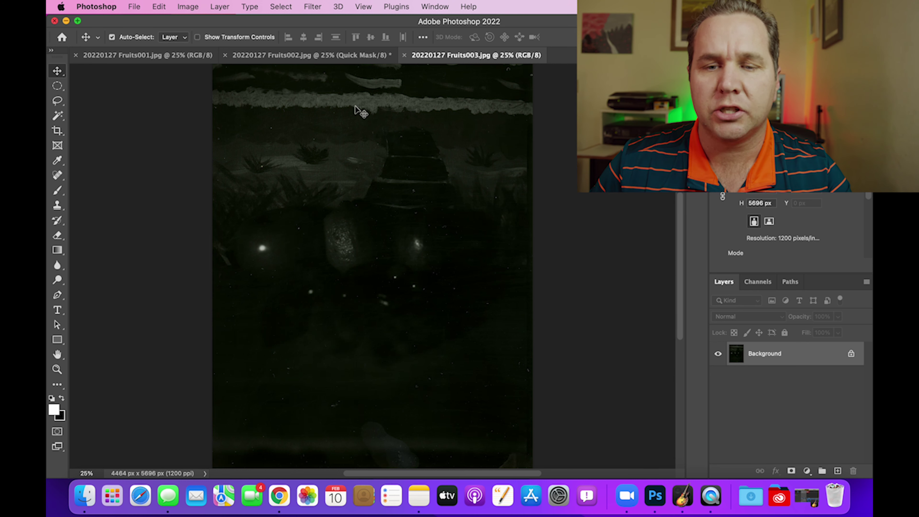
click(161, 58)
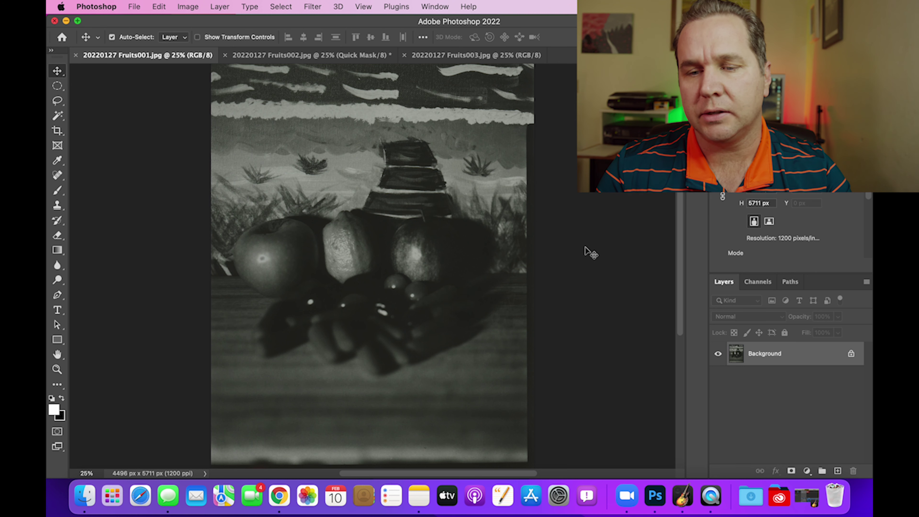
click(320, 56)
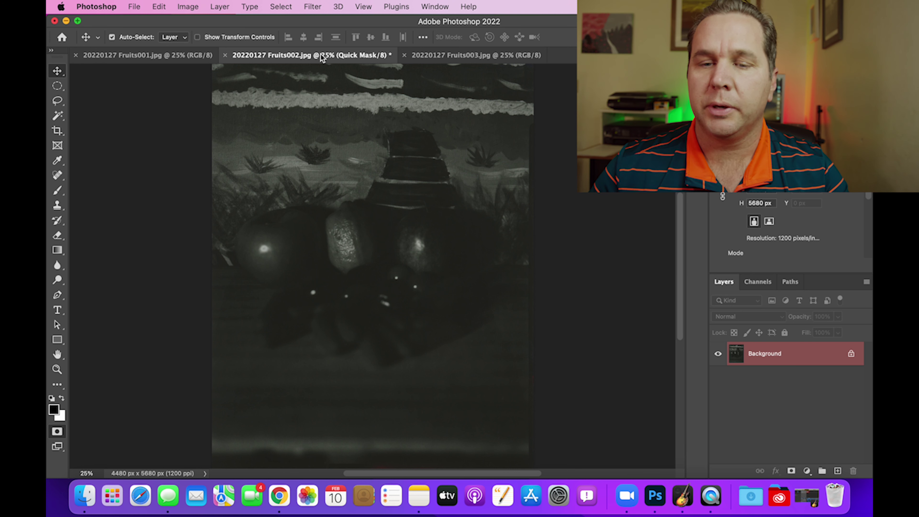
Flip through the Fruits001, Fruits002 and Fruits003 exposures, ending on the brighter Fruits001
click(176, 56)
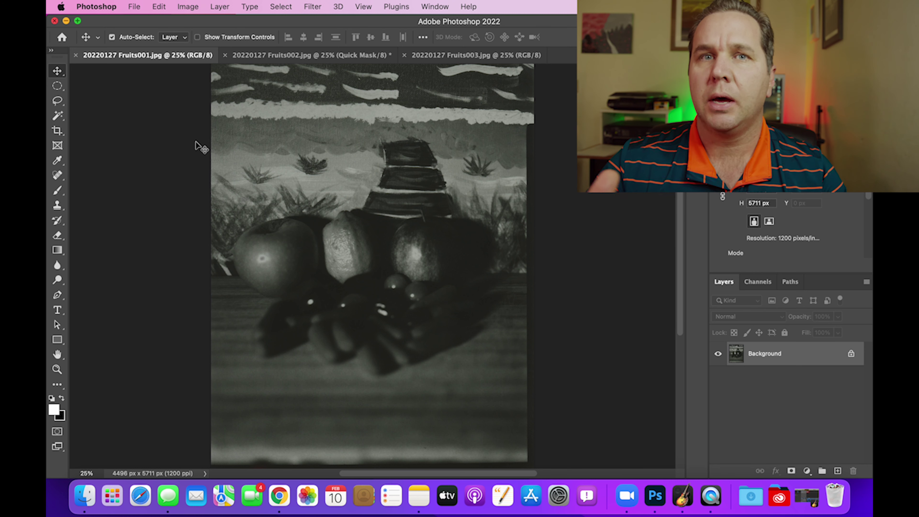
click(292, 55)
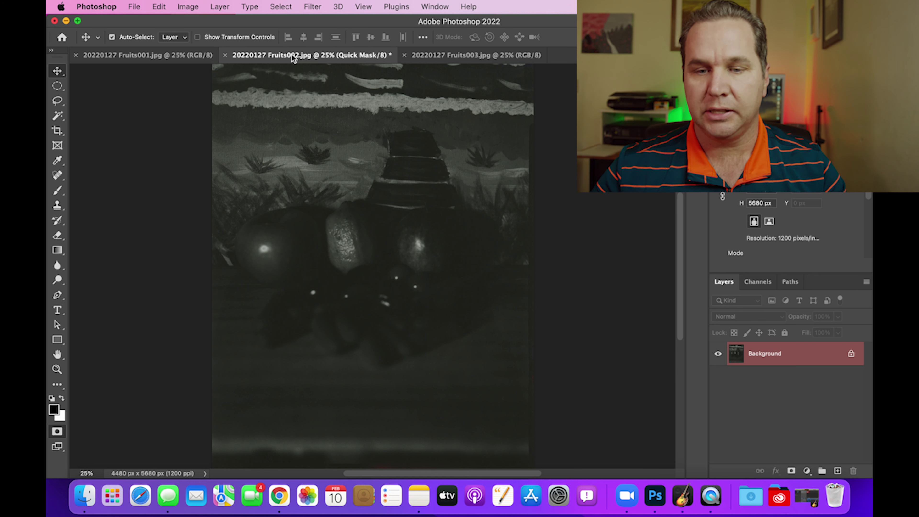
click(178, 62)
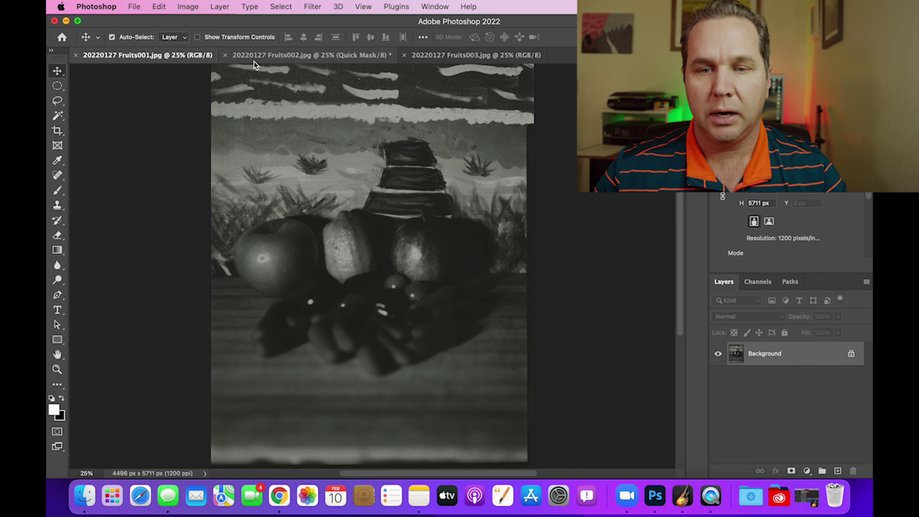
click(285, 56)
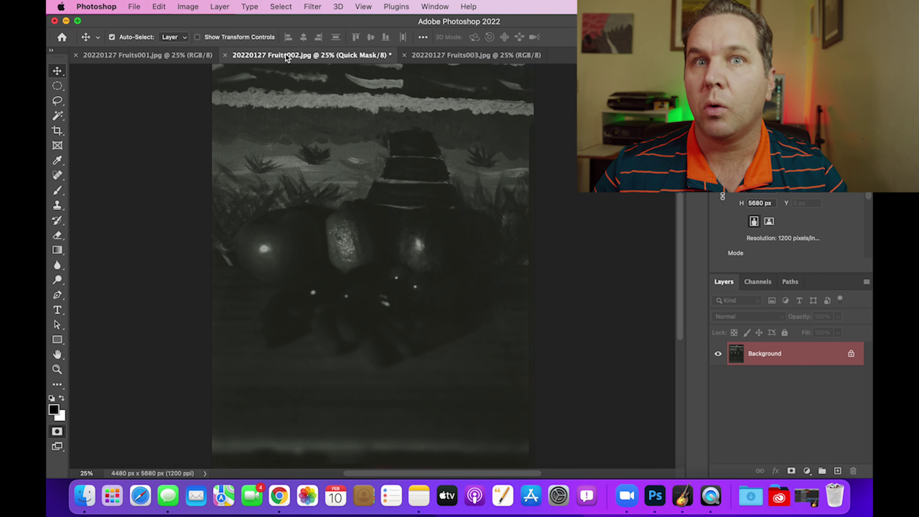
click(439, 57)
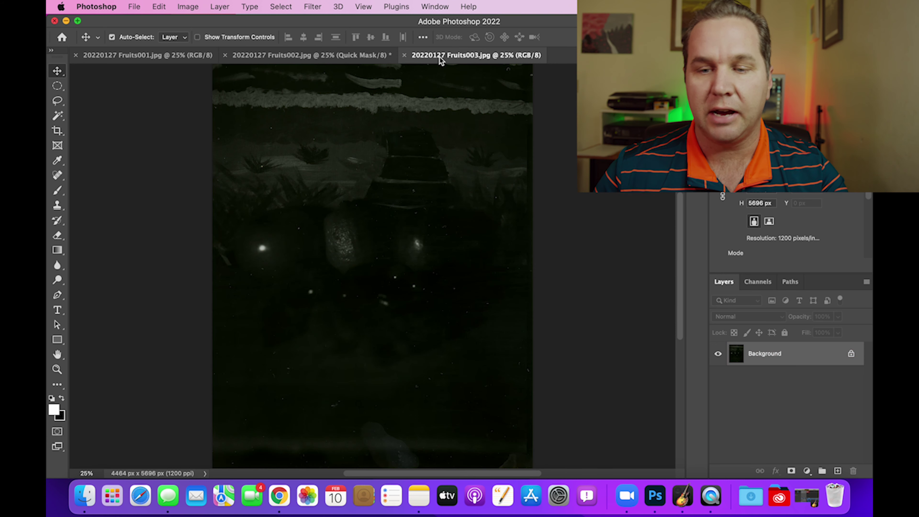
click(172, 54)
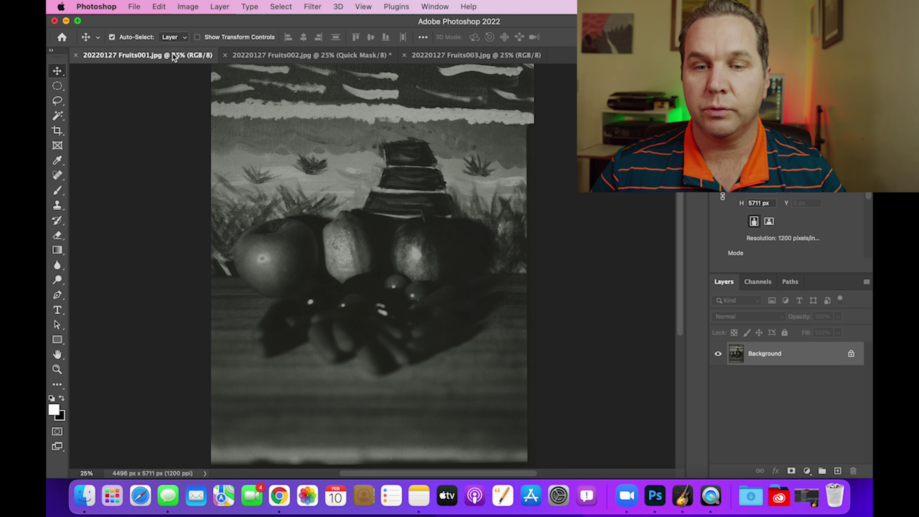
Alternate between the Fruits002 and Fruits001 exposures, ending on Fruits002
click(270, 56)
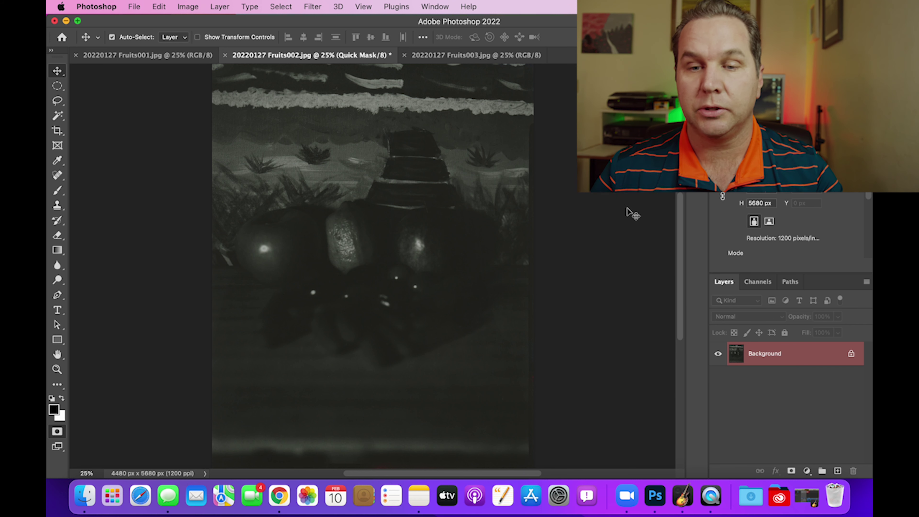
click(176, 57)
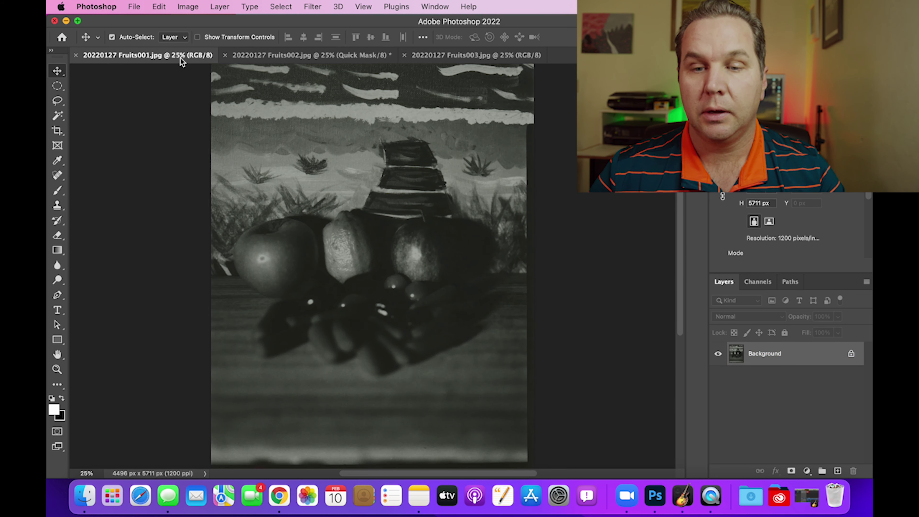
click(306, 56)
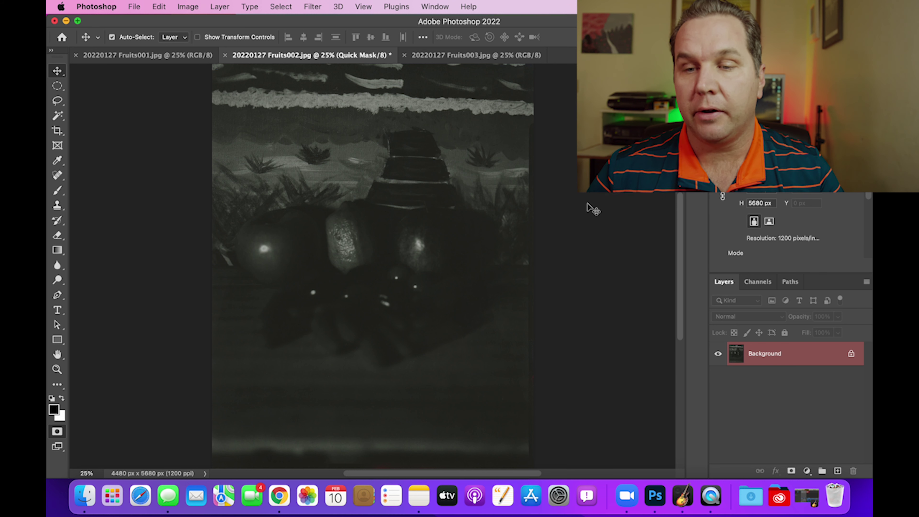
click(507, 57)
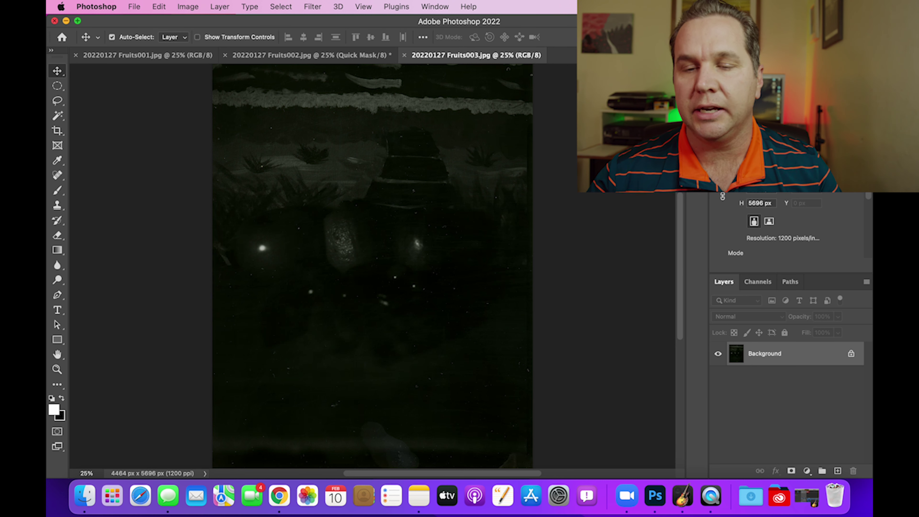
click(179, 58)
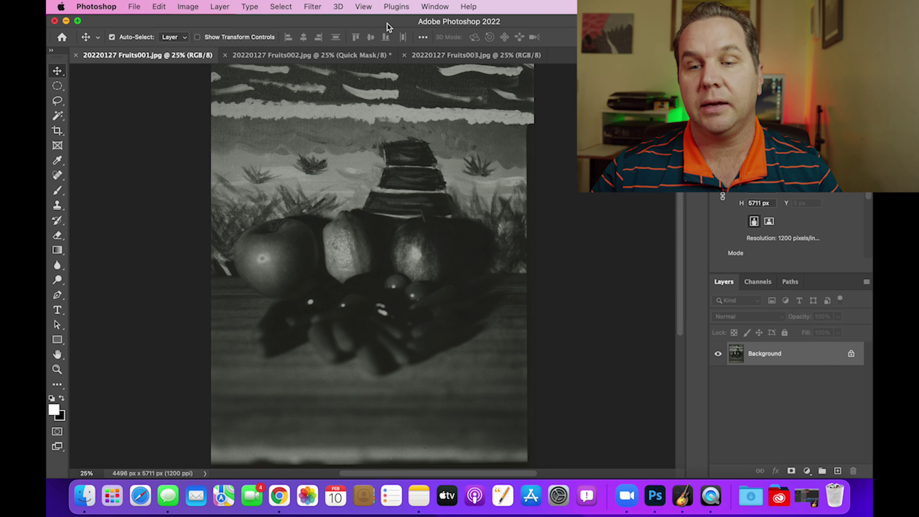
click(441, 56)
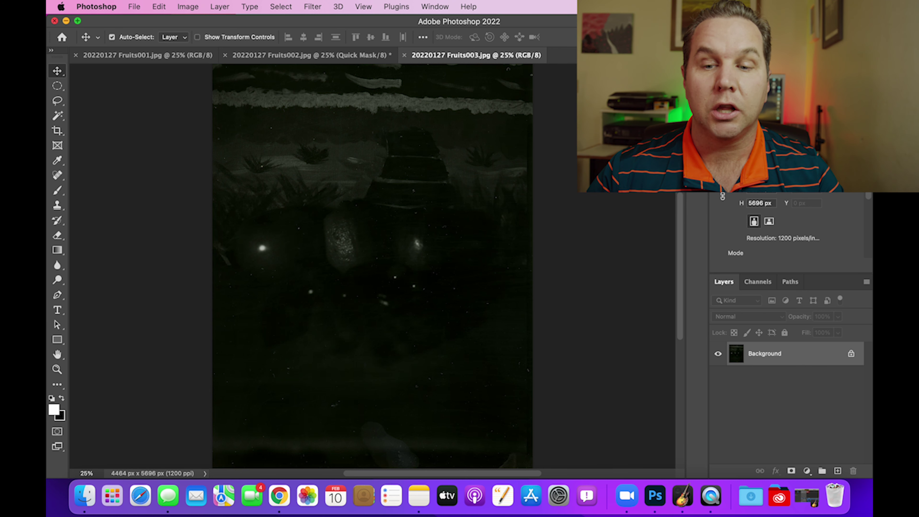
click(161, 54)
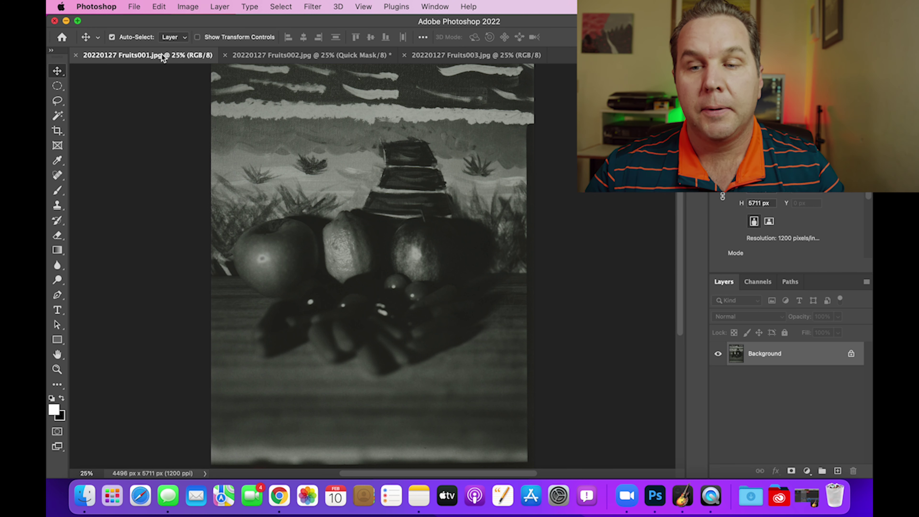
click(472, 56)
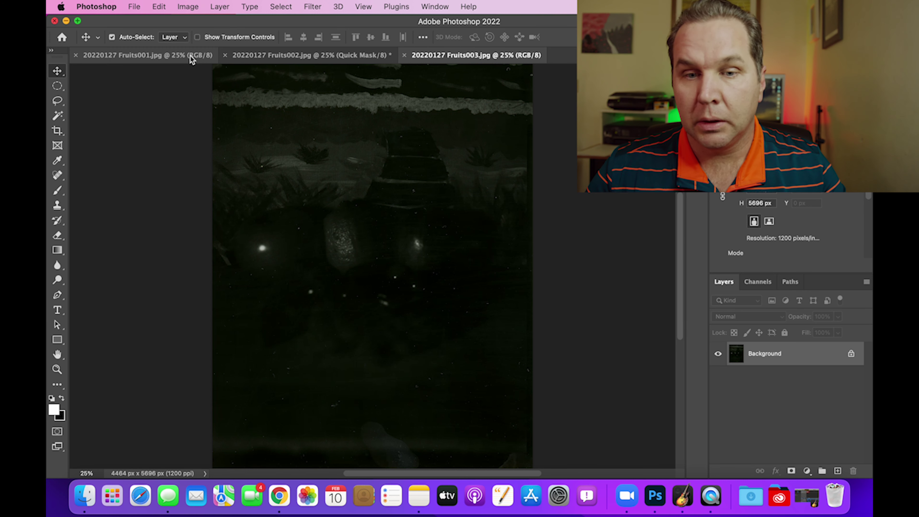
Switch from the dark Fruits003 scan to the brighter 20220127 Fruits001.jpg exposure
click(171, 55)
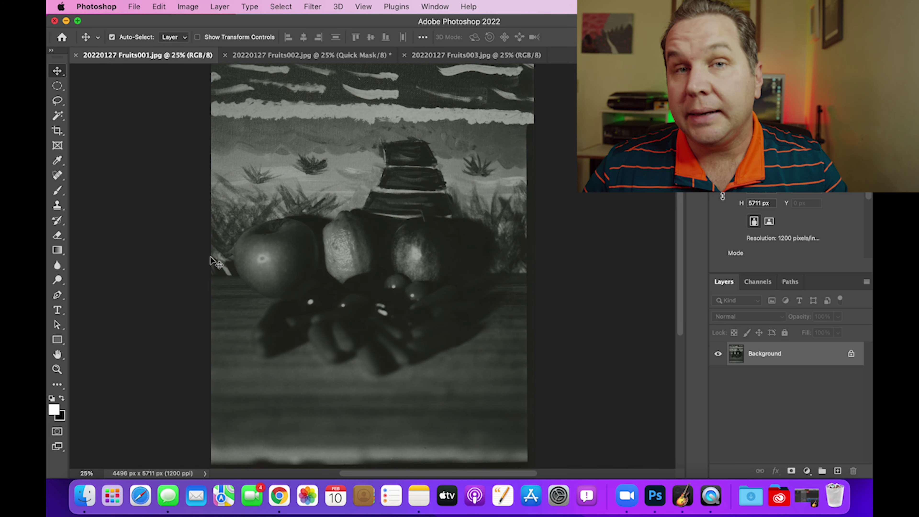